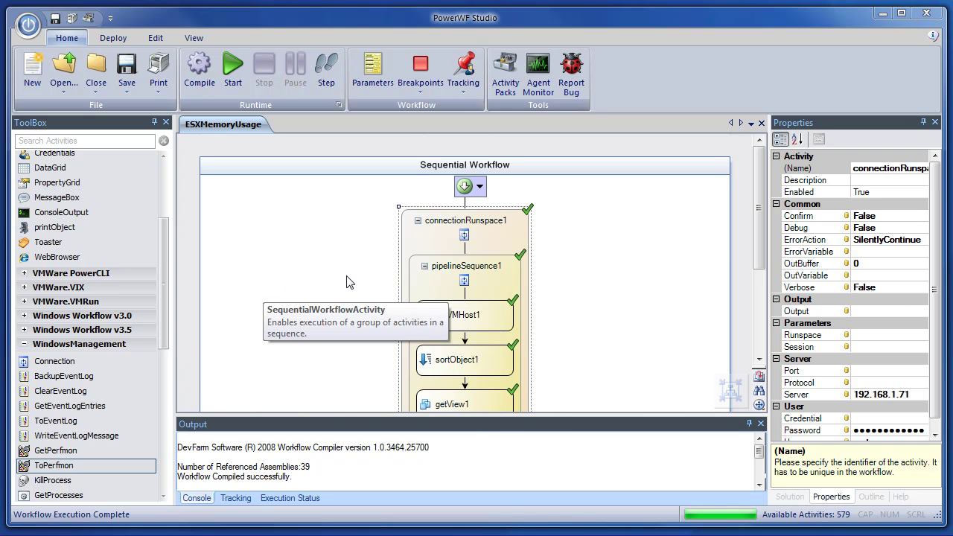
Run the ESXMemoryUsage workflow and dismiss its results showing 2.04 of 6 GB used (36%)
left_click(113, 38)
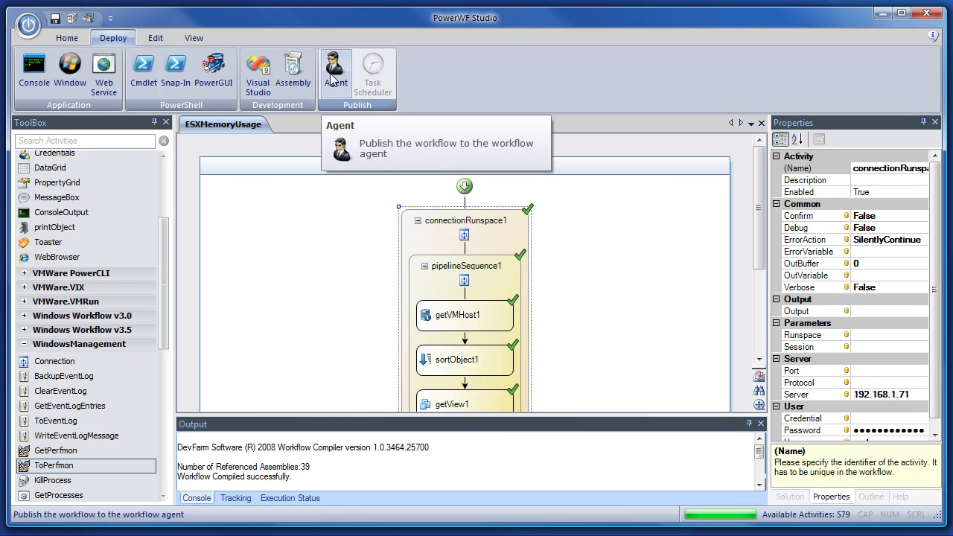
left_click(67, 38)
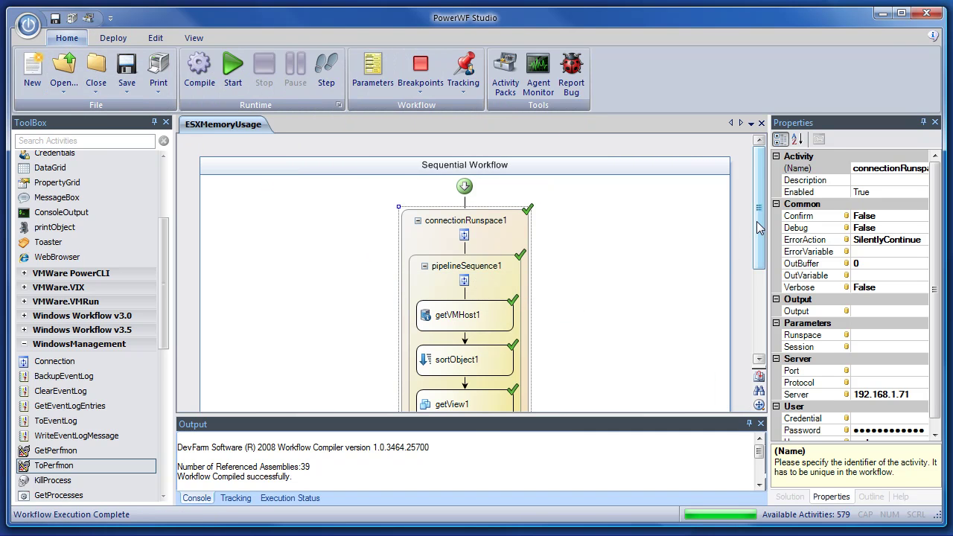
left_click_drag(759, 227, 760, 309)
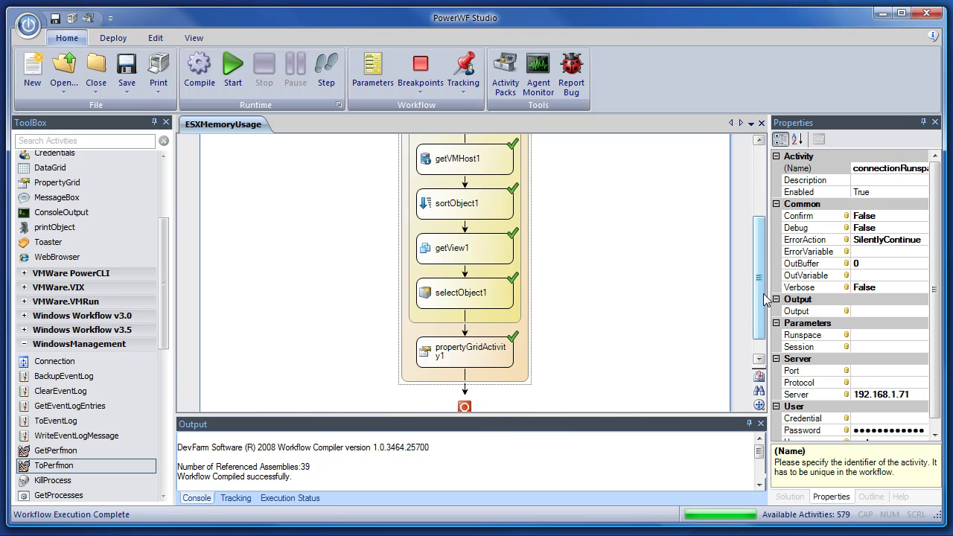
mouse_move(762, 296)
left_mouse_down()
mouse_move(759, 314)
mouse_move(762, 244)
mouse_move(762, 306)
left_mouse_up()
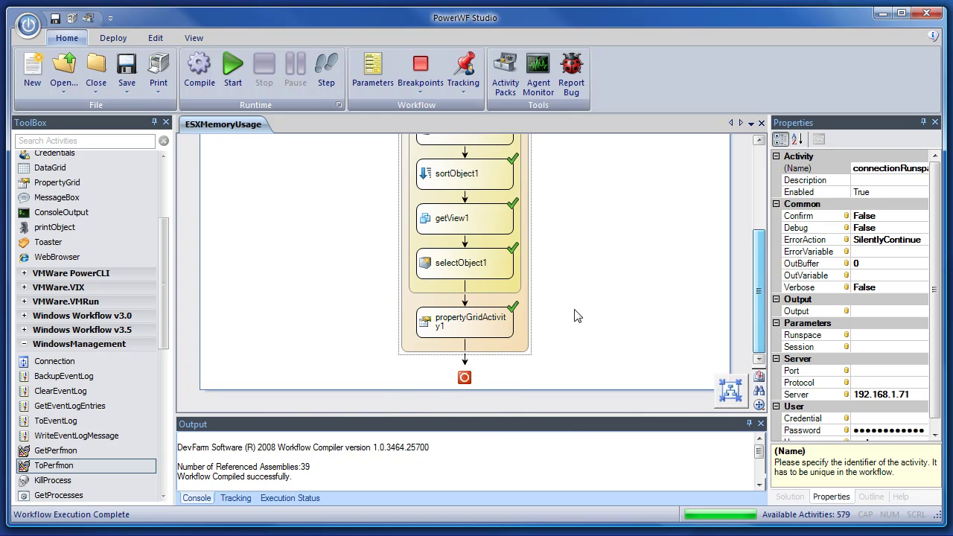
left_click(232, 71)
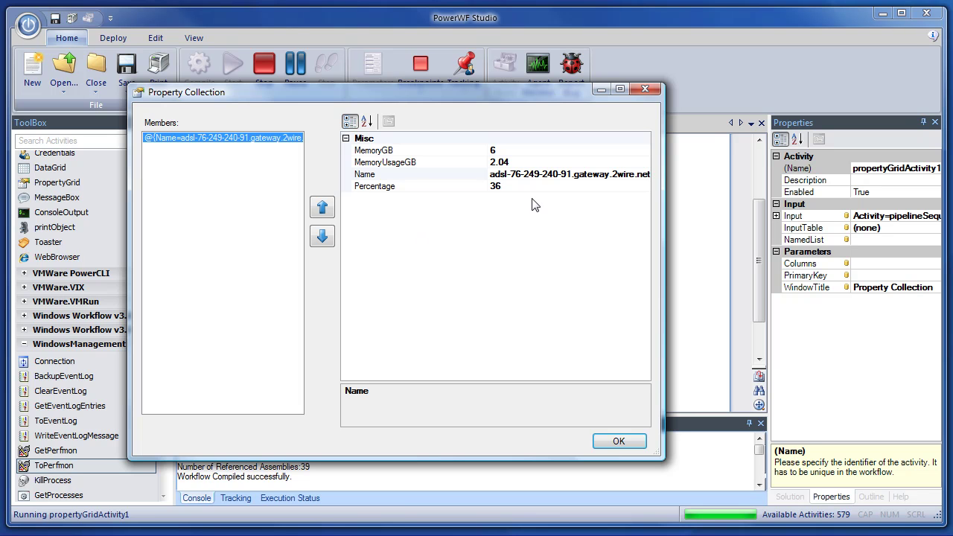
left_click(617, 442)
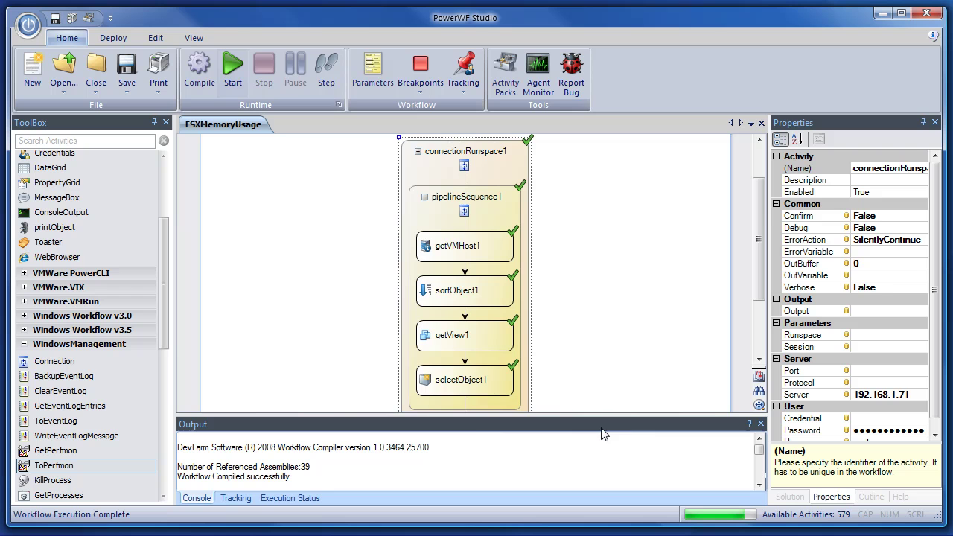
Replace the propertyGridActivity1 step with a ToPerfmon activity at the end of the sequence
scroll(501, 351, "down", 2)
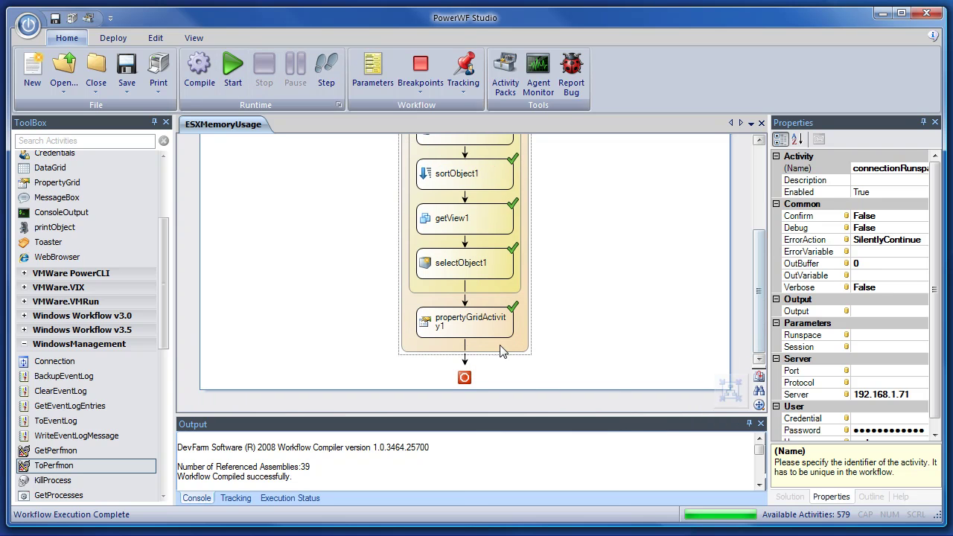
left_click(461, 328)
right_click(461, 328)
left_click(518, 436)
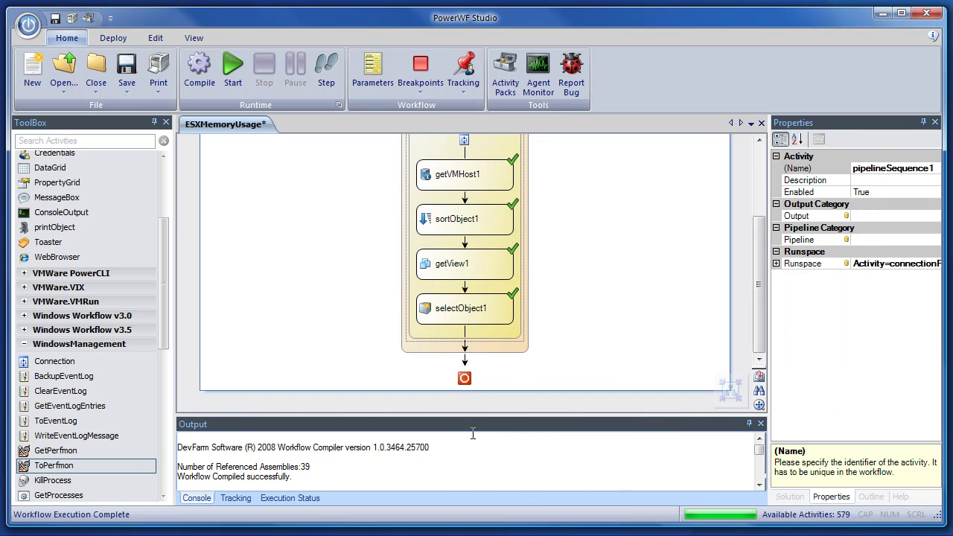
left_click_drag(75, 467, 467, 352)
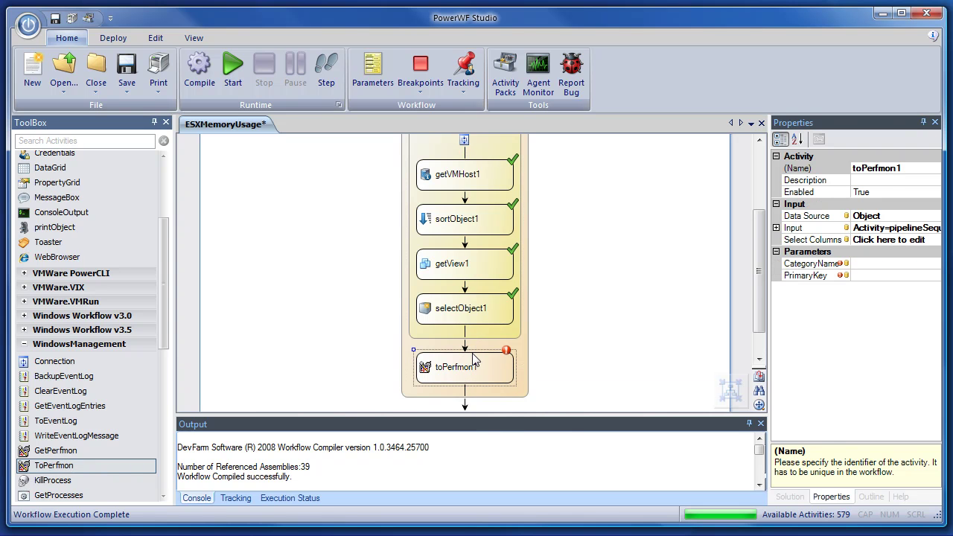
Set toPerfmon1's CategoryName to ESXMemoryUsage and PrimaryKey to Name, then save and rerun
left_click(873, 264)
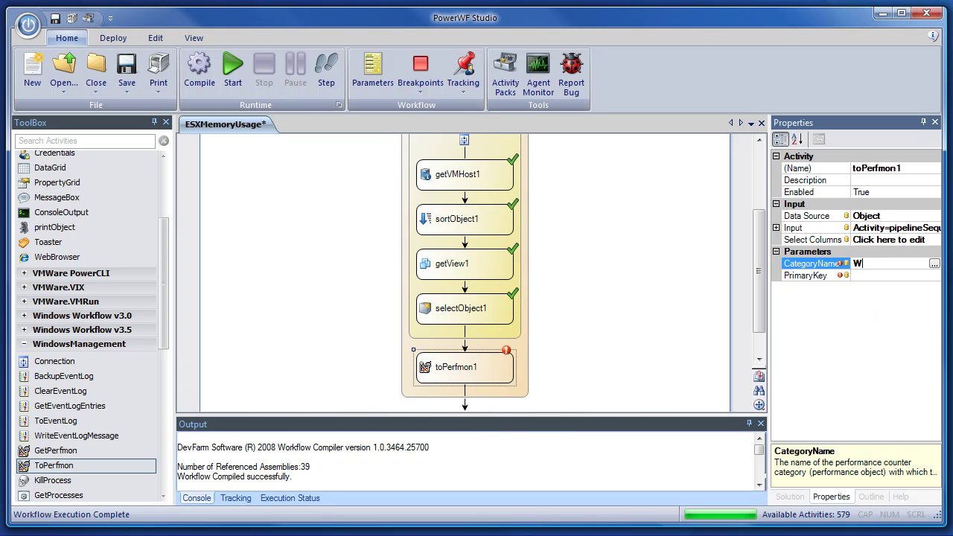
type("WS")
key("BackSpace")
key("BackSpace")
type("ESXMemoryUsage")
key("Return")
left_click(865, 276)
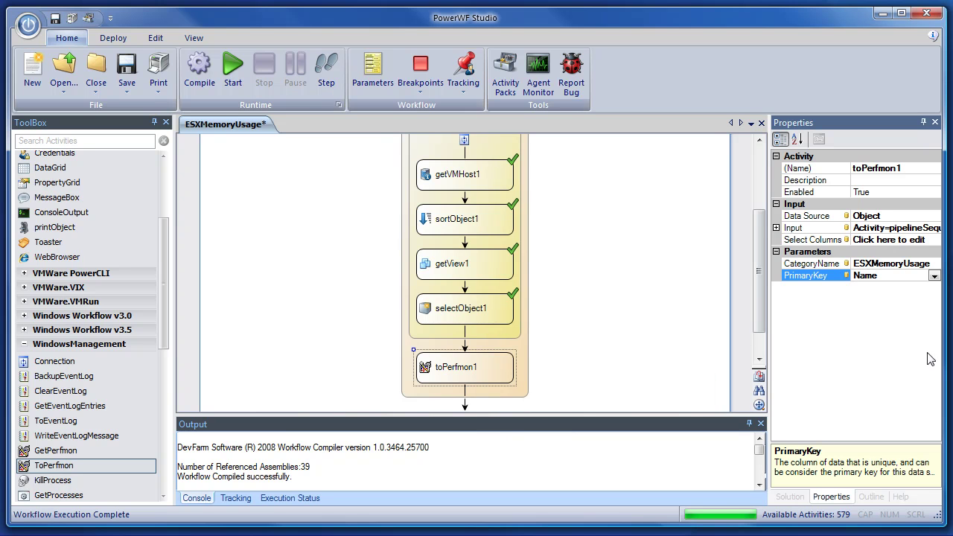
left_click(127, 70)
left_click(233, 74)
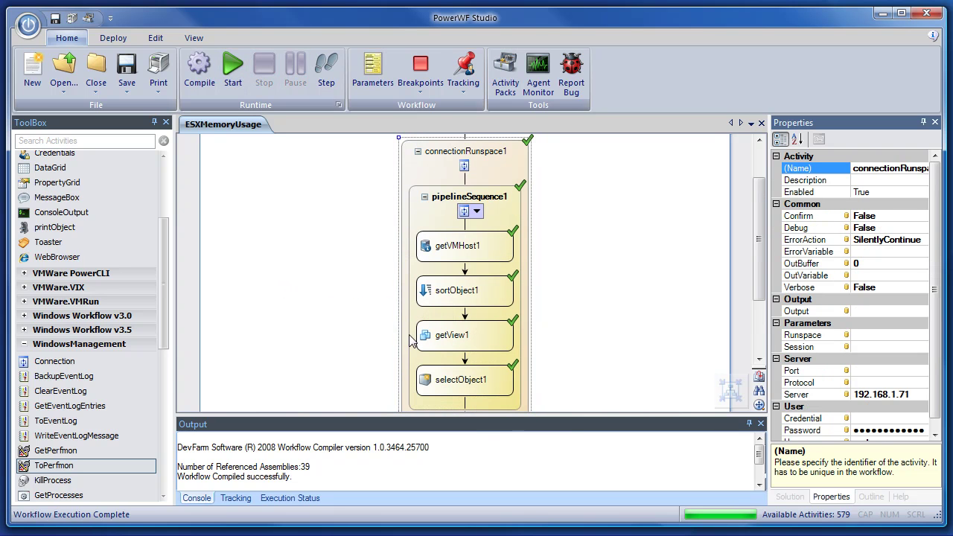
Open Reliability and Performance Monitor to its Performance Monitor graph
key("super")
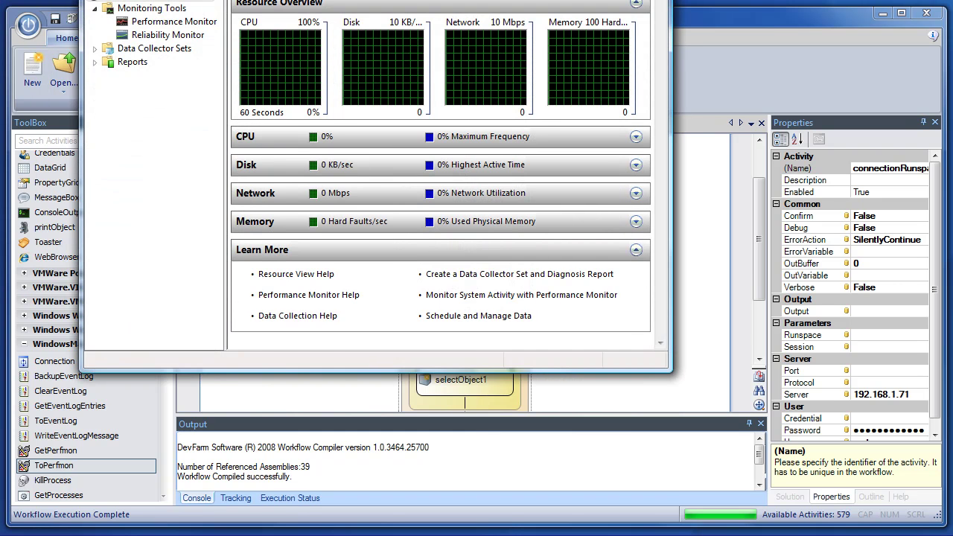
left_click_drag(290, 0, 290, 44)
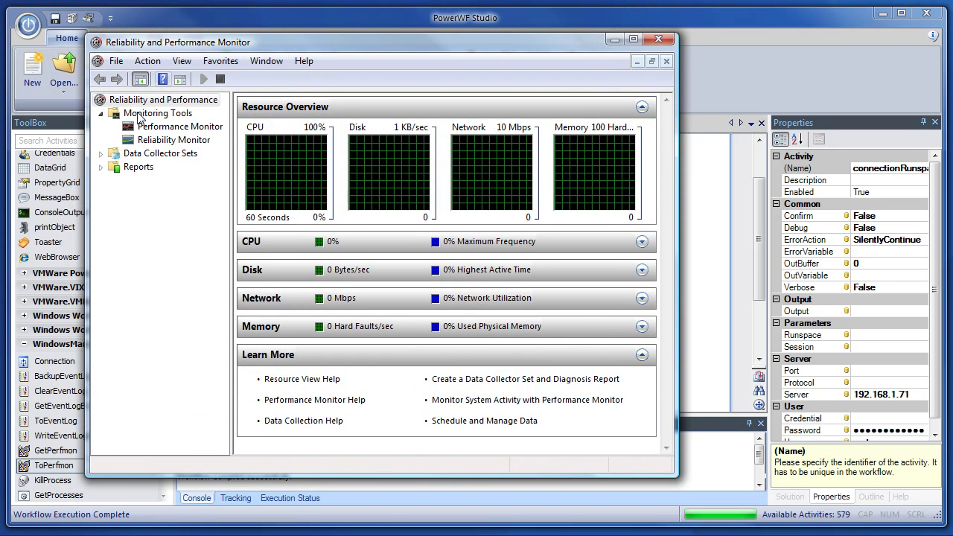
left_click(180, 126)
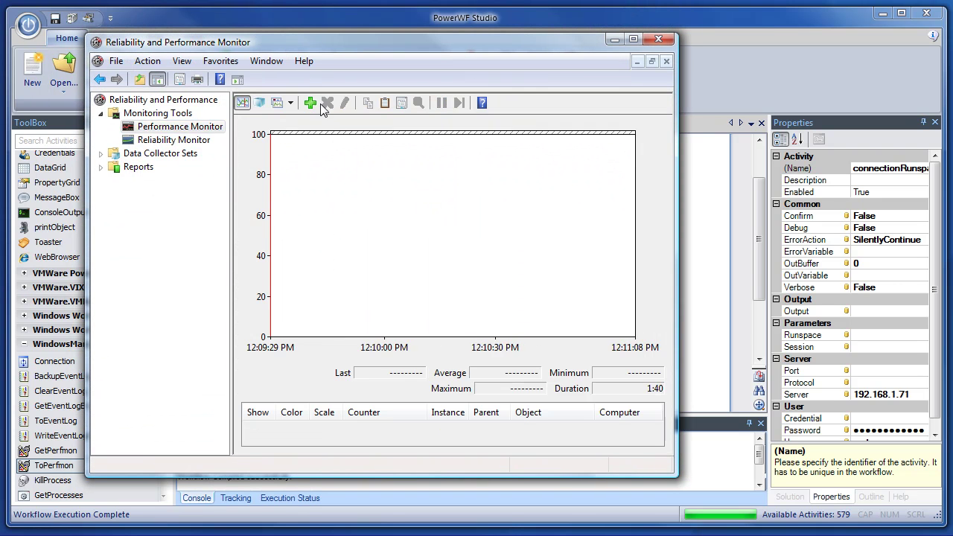
Graph the ESXMemoryUsage counters MemoryGB, MemoryUsageGB and Percentage, with Percentage reading 36
left_click(310, 104)
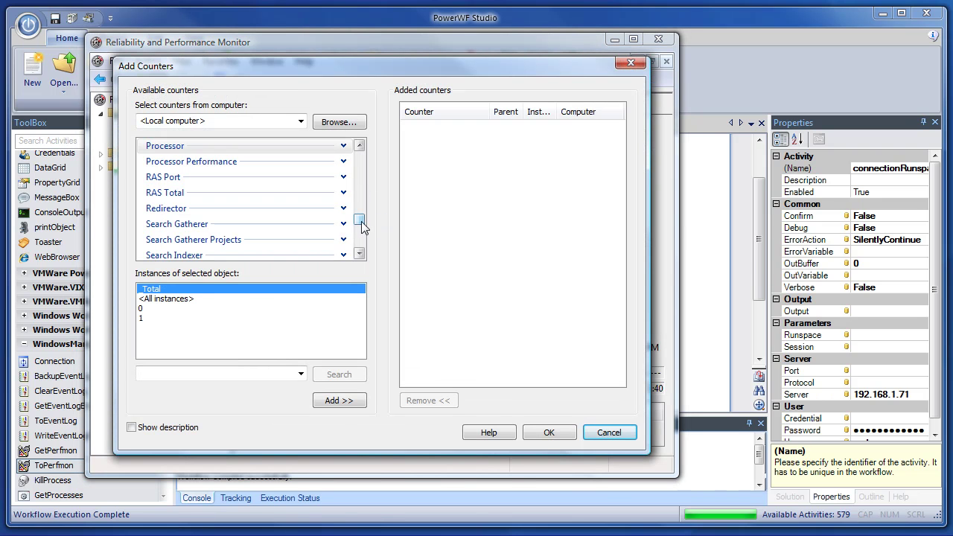
scroll(361, 214, "up", 7)
left_click_drag(365, 209, 369, 191)
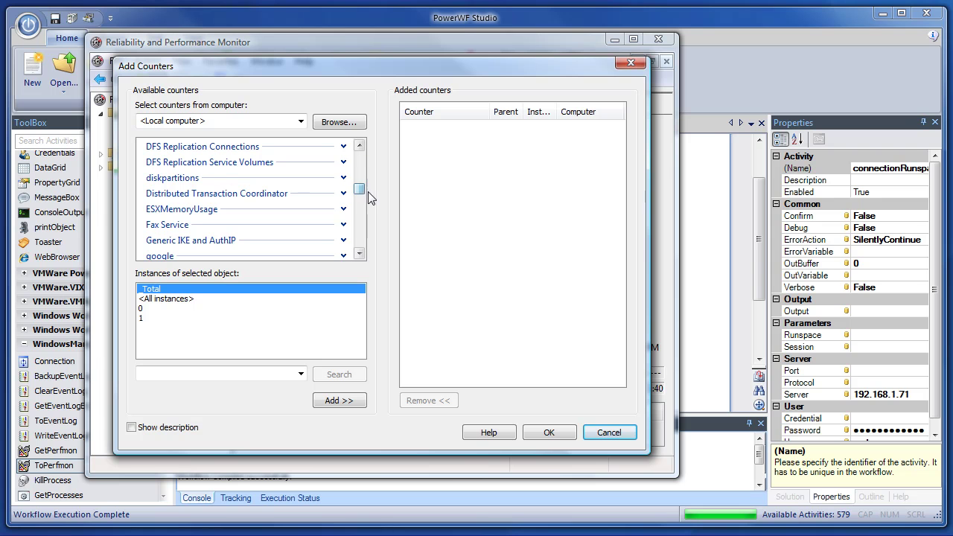
left_click(198, 210)
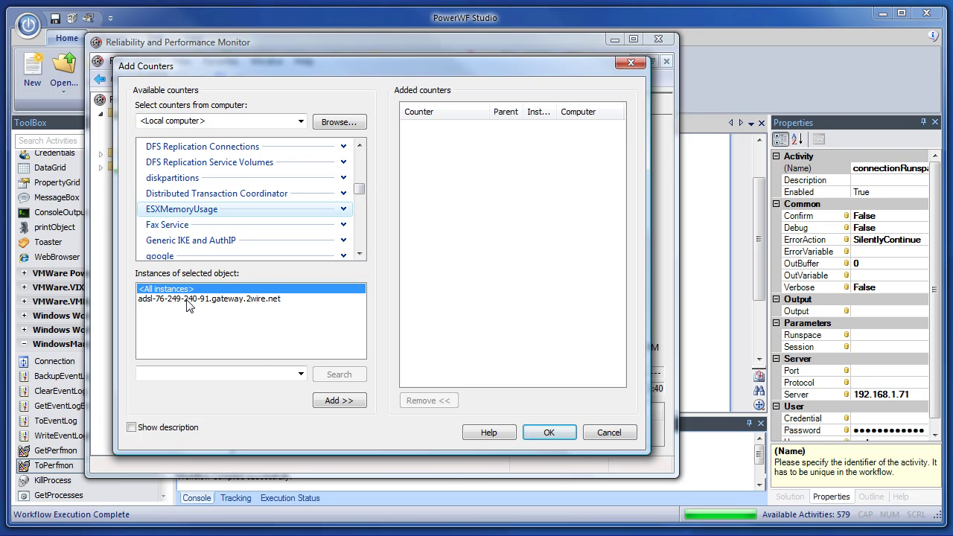
left_click(350, 404)
left_click(549, 433)
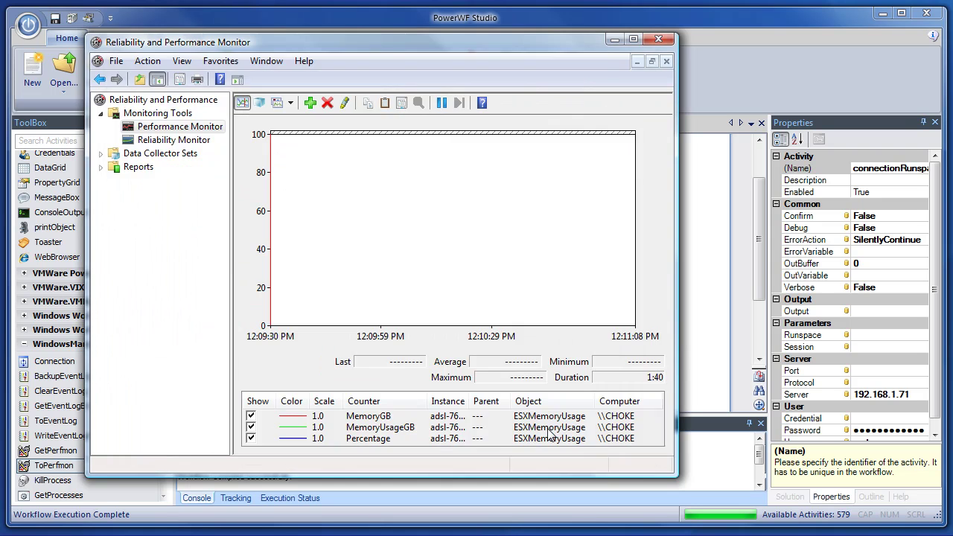
left_click(375, 438)
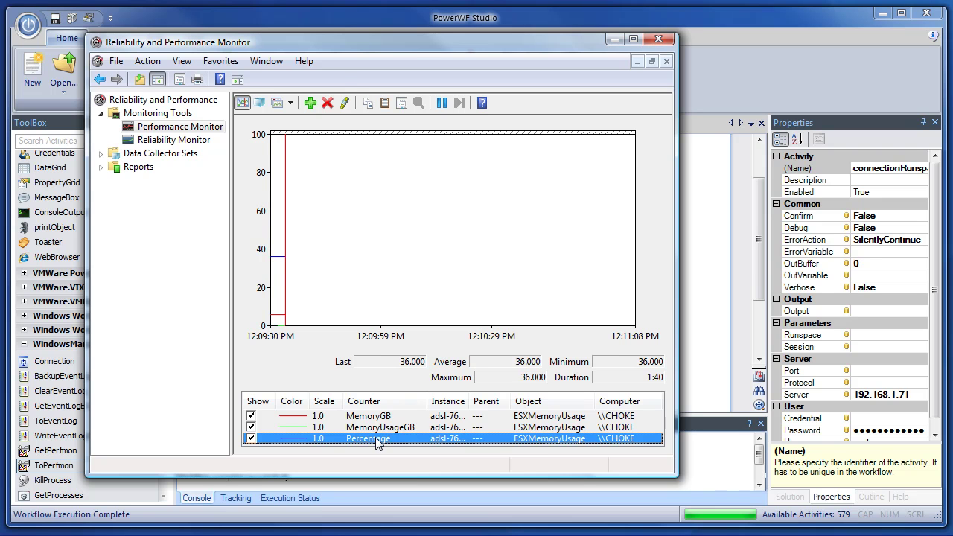
left_click(680, 22)
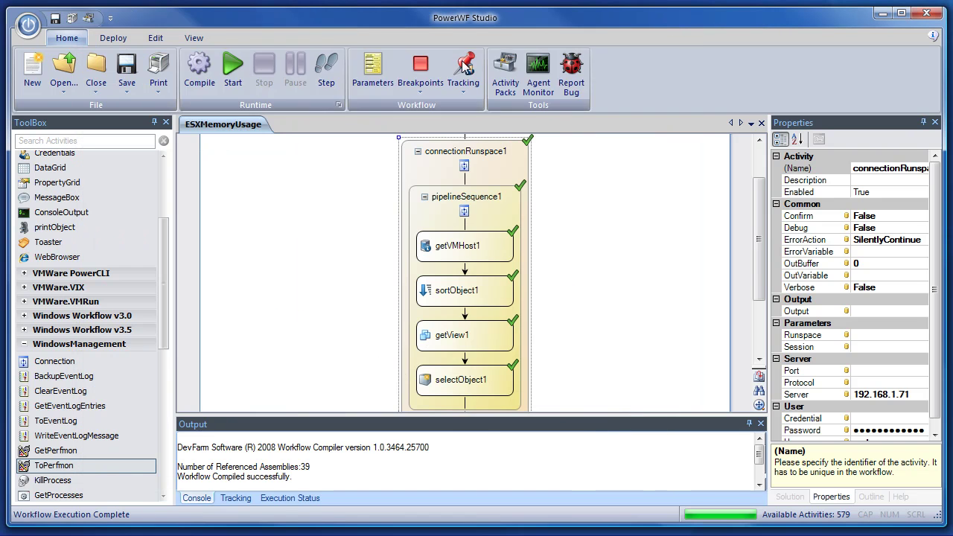
Rerun the workflow, then deploy it to the agent as a Timer task every 3 Seconds
left_click(231, 67)
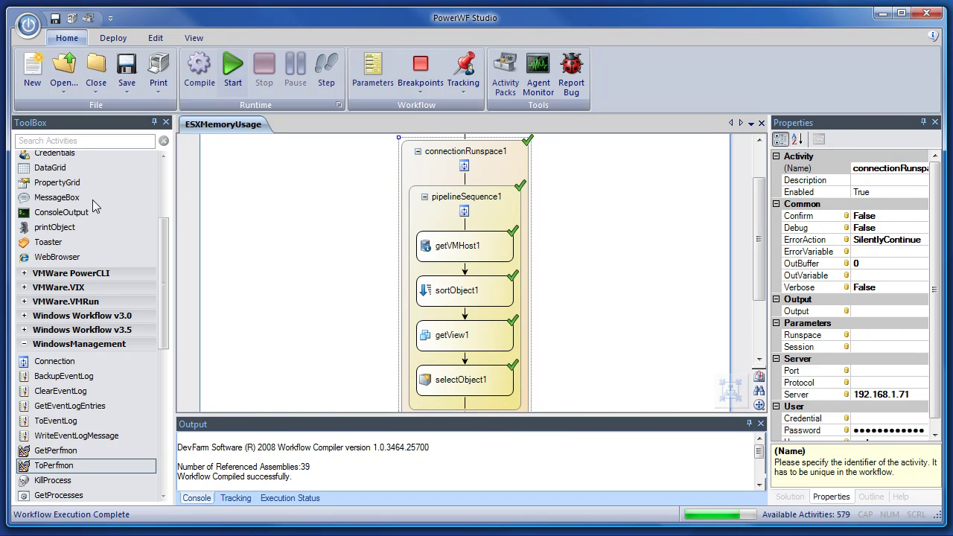
left_click(113, 39)
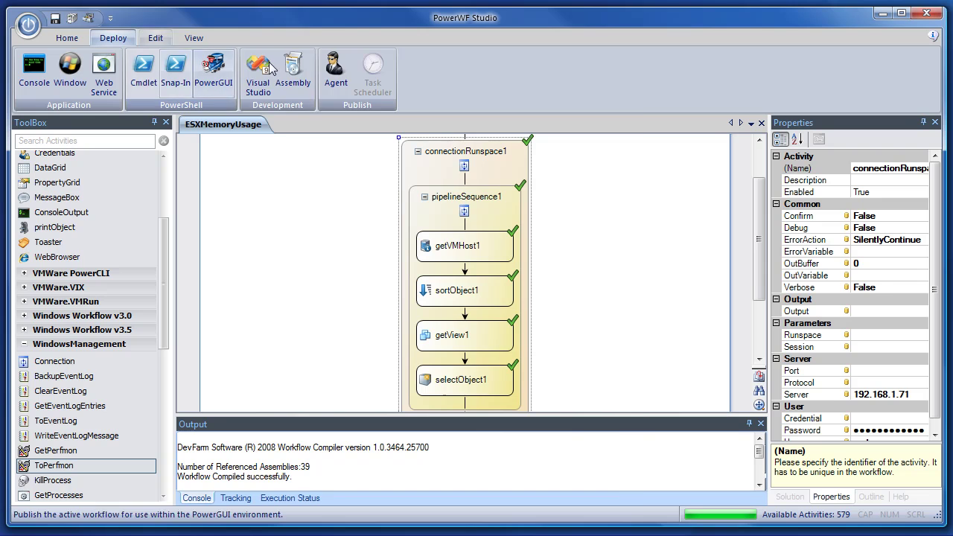
left_click(340, 75)
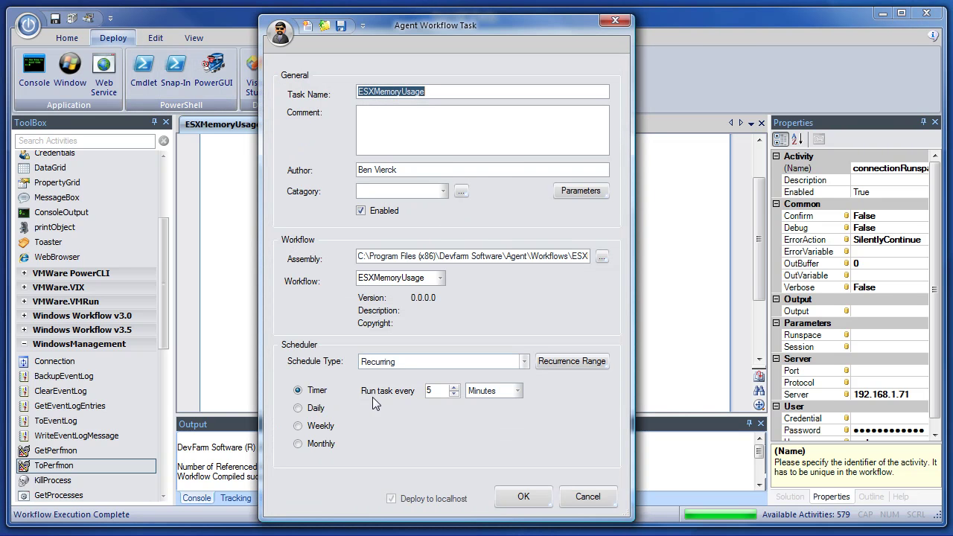
left_click(301, 408)
left_click(310, 426)
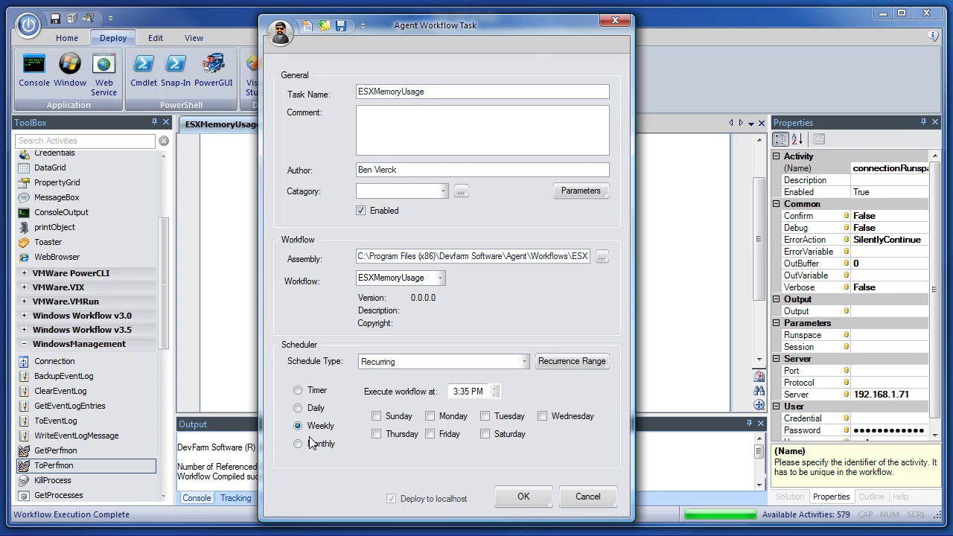
left_click(314, 447)
left_click(319, 392)
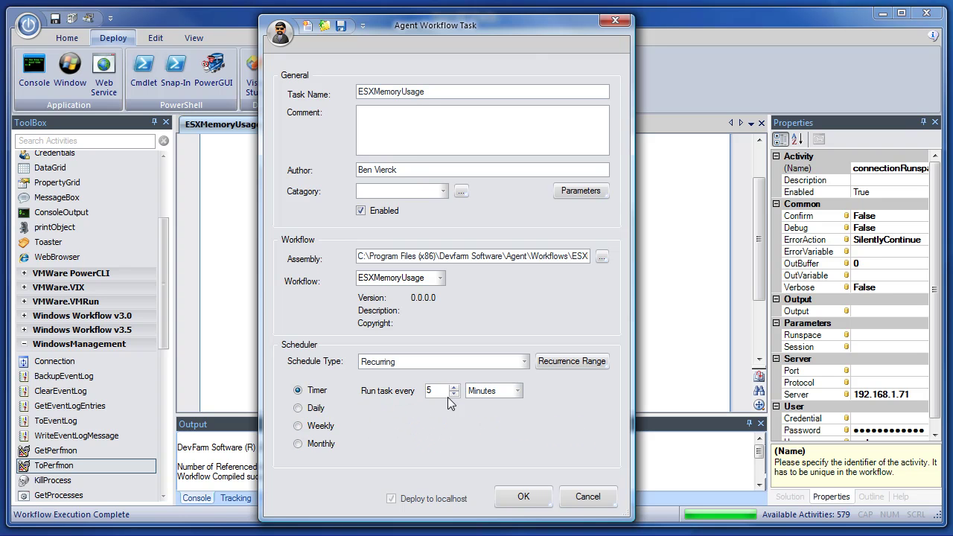
left_click(505, 396)
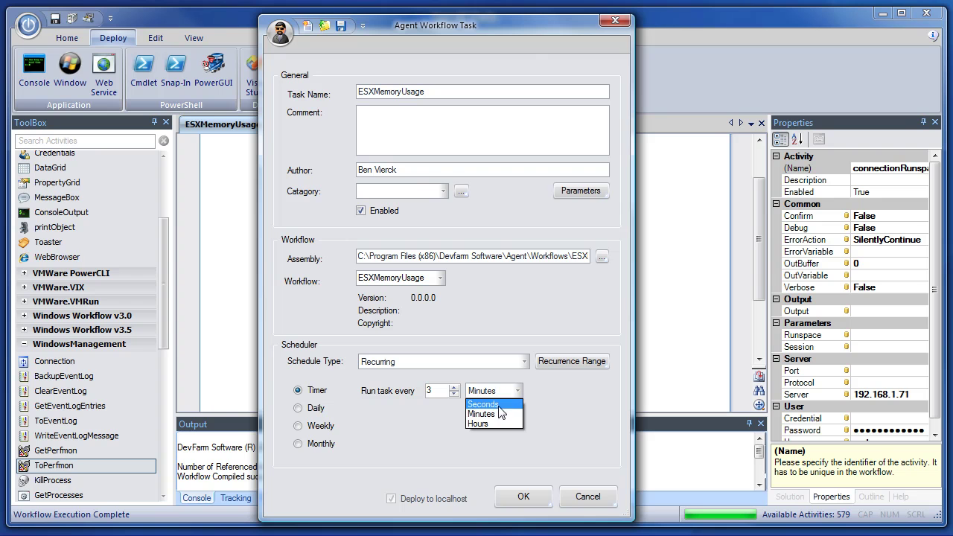
left_click(497, 402)
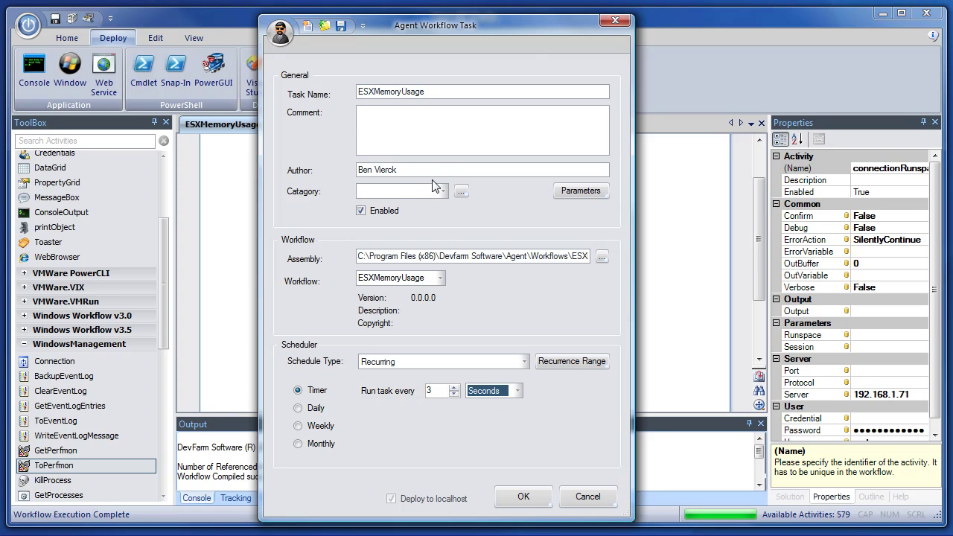
left_click(526, 497)
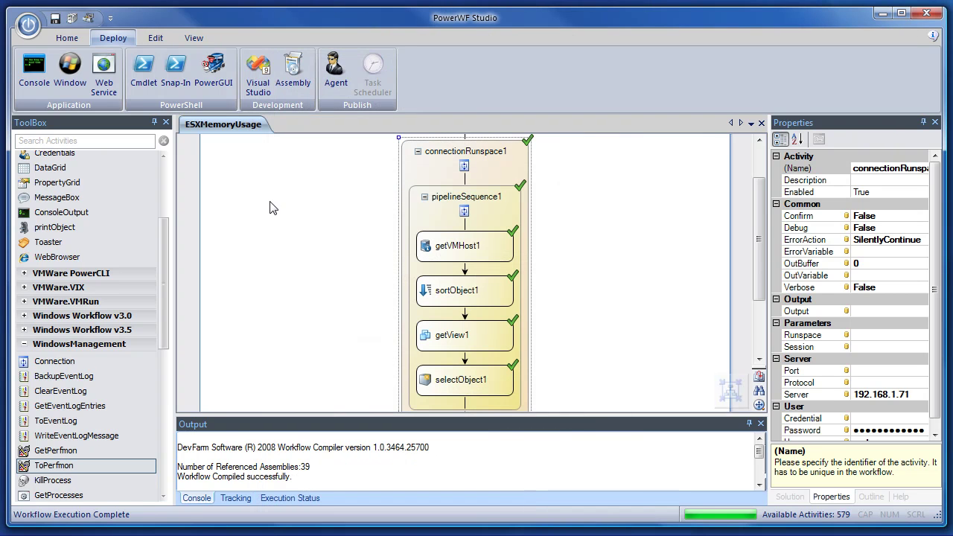
Check that the ESXMemoryUsage agent task runs on its 3-second timer with a rising run count
left_click(68, 38)
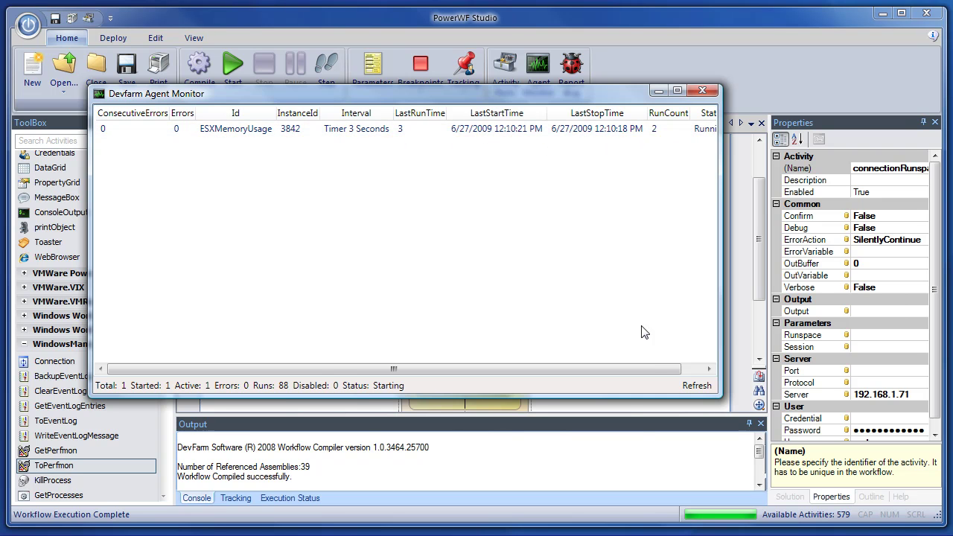
left_click_drag(655, 373, 675, 372)
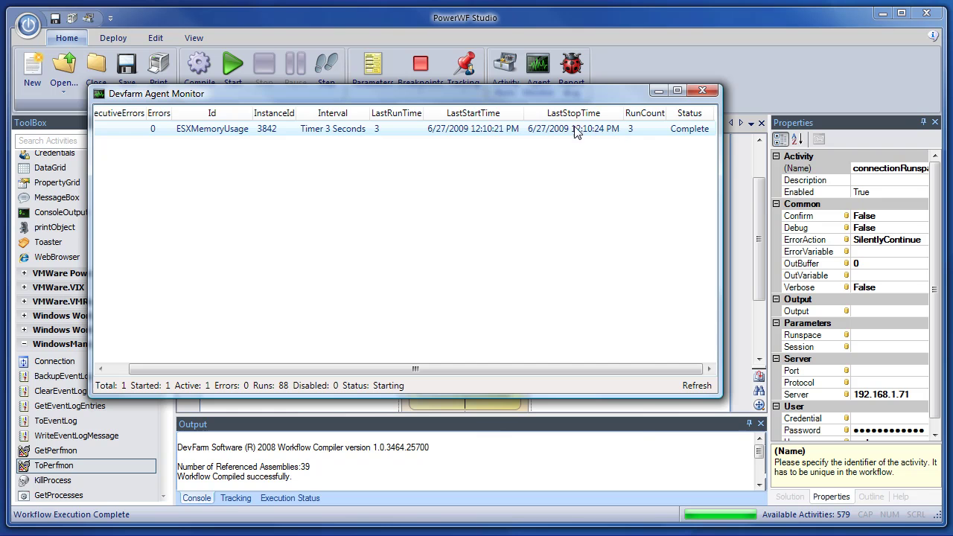
left_click_drag(628, 369, 511, 347)
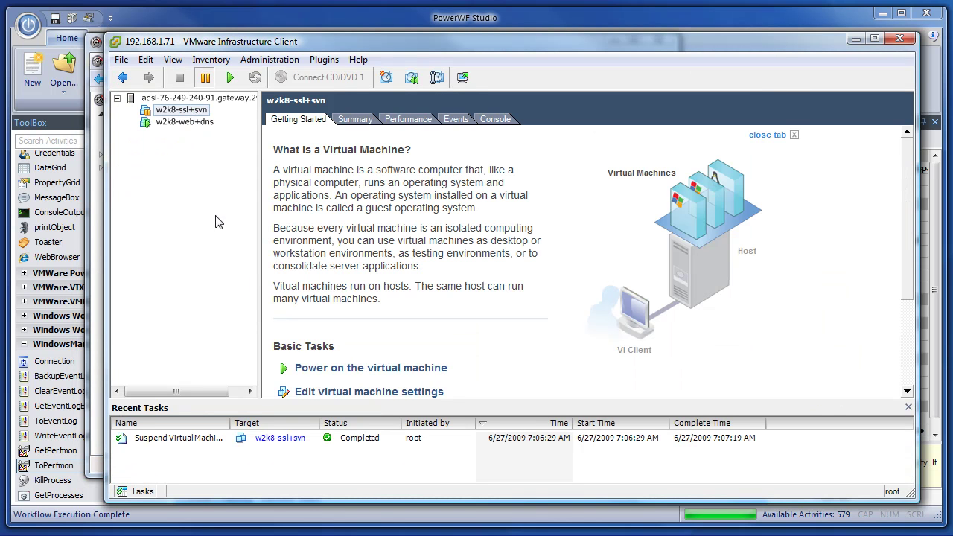
Power on the w2k8-ssl+svn virtual machine and minimize the VMware client
left_click(230, 78)
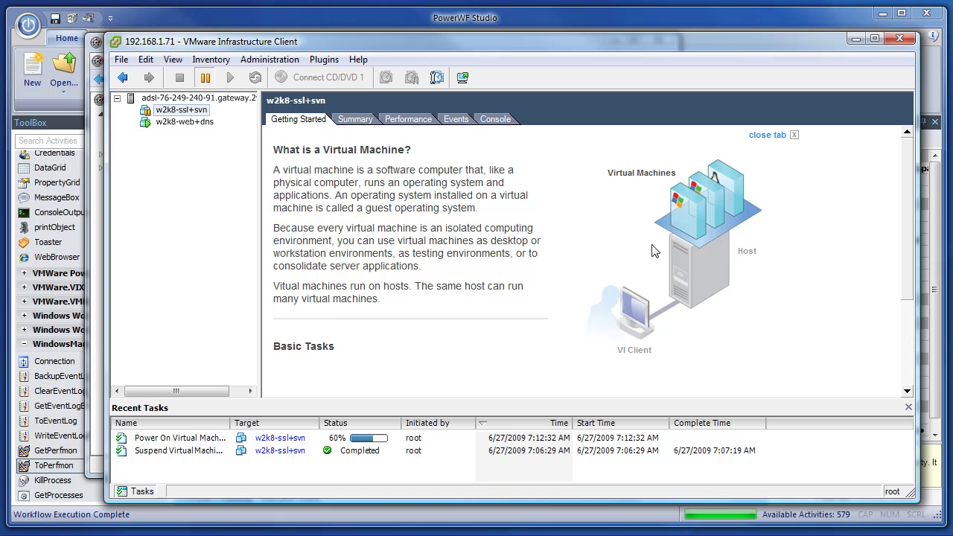
left_click(856, 41)
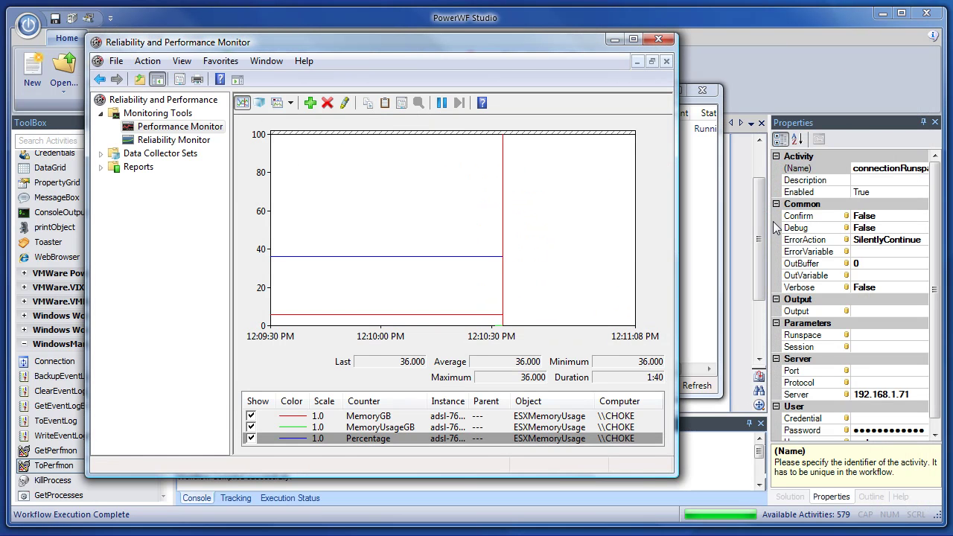
Highlight the Percentage counter line in bold black as it climbs from 36 to 48
left_click(370, 440)
key("ctrl+h")
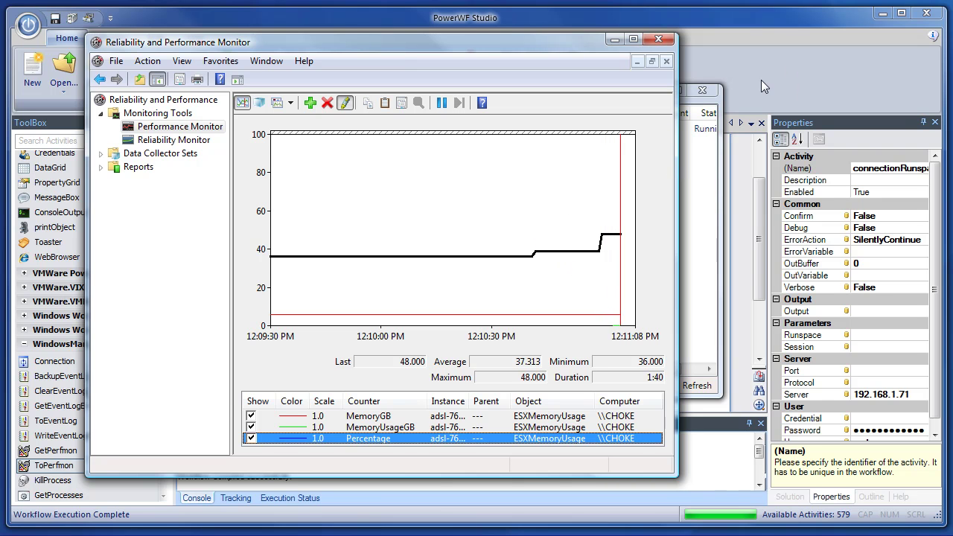
left_click(706, 158)
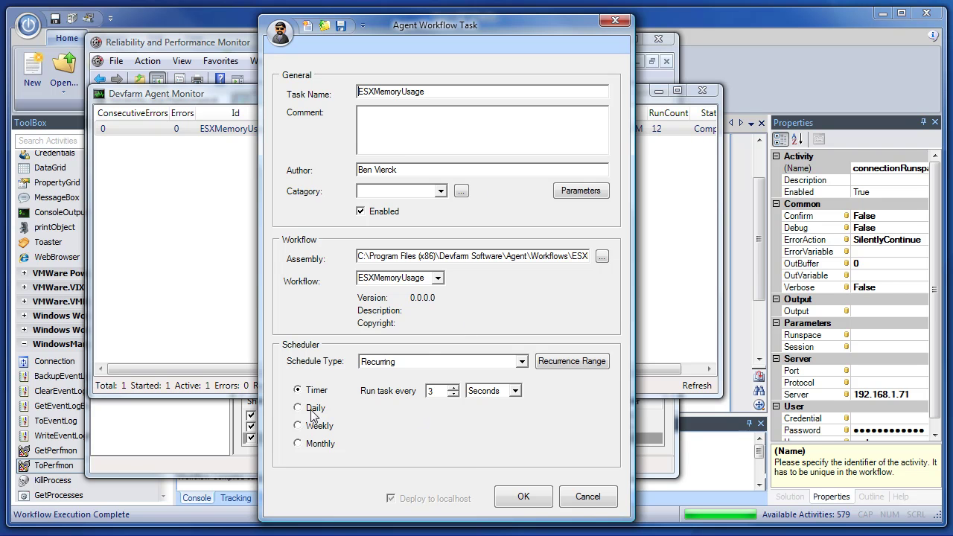
Close the ESXMemoryUsage agent task settings unchanged and return to the workflow designer
left_click(587, 496)
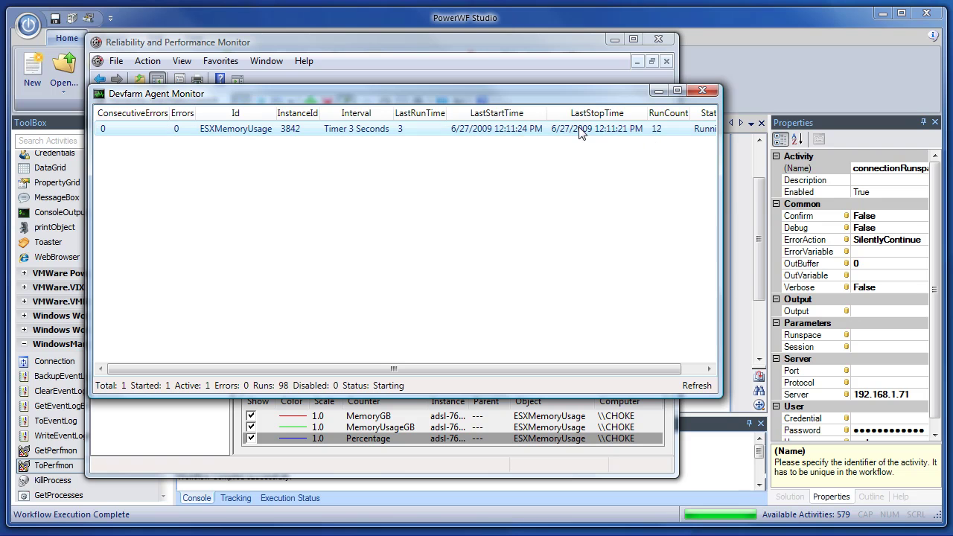
right_click(580, 131)
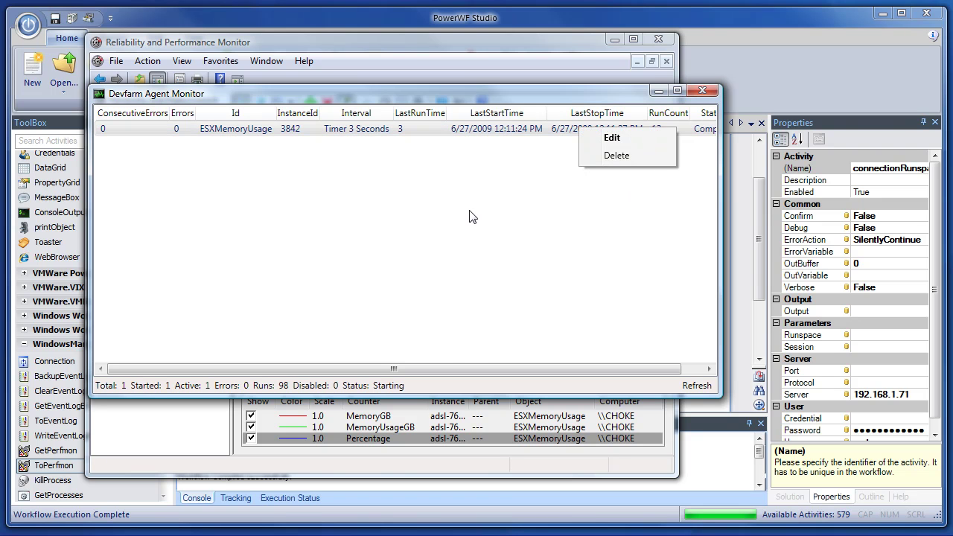
key("Escape")
left_click(741, 73)
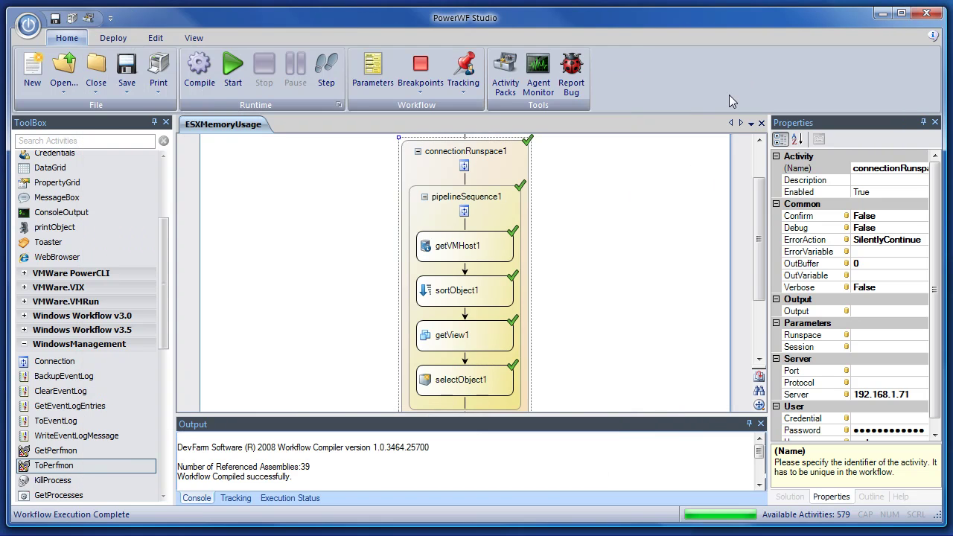
Run the ESXMemoryUsage workflow again with F5 to reach Workflow Execution Complete
scroll(702, 148, "up", 3)
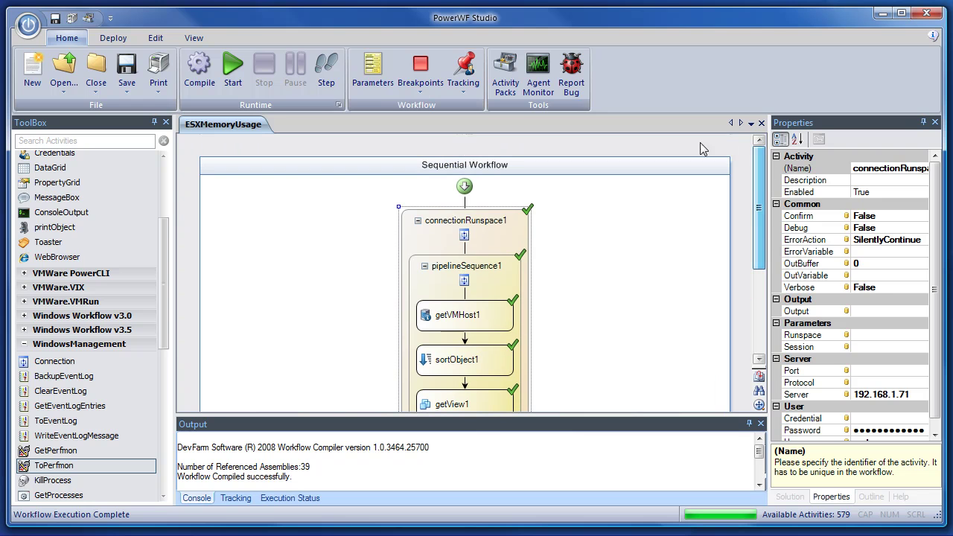
left_click(111, 38)
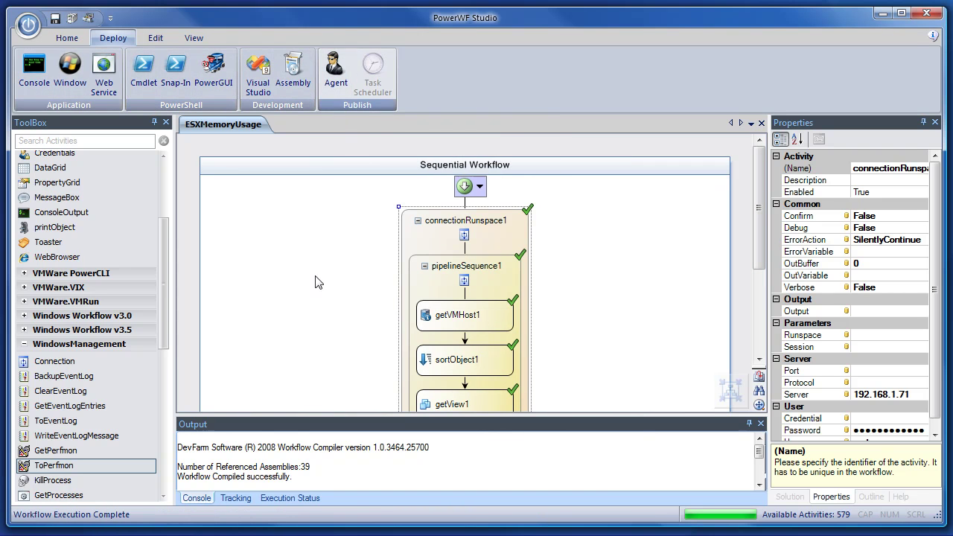
left_click(67, 38)
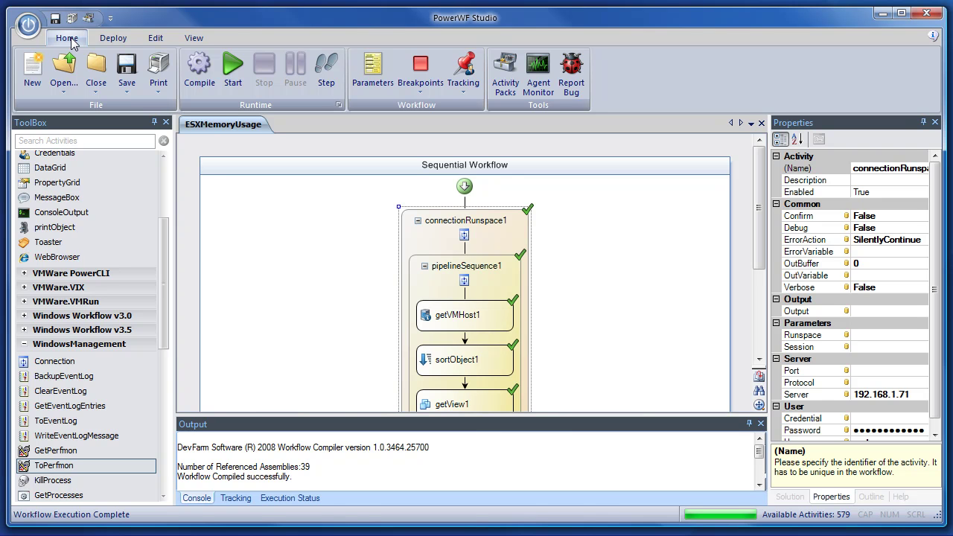
key("F5")
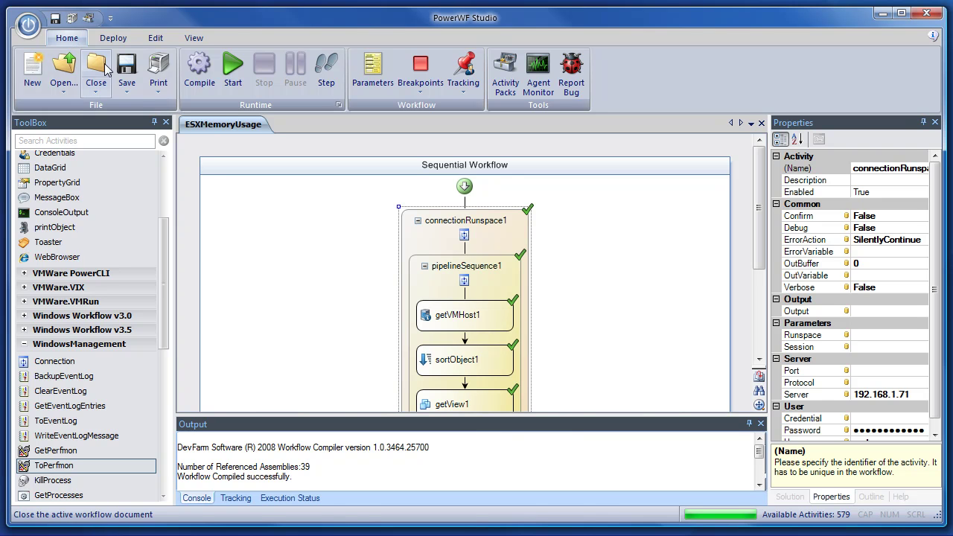